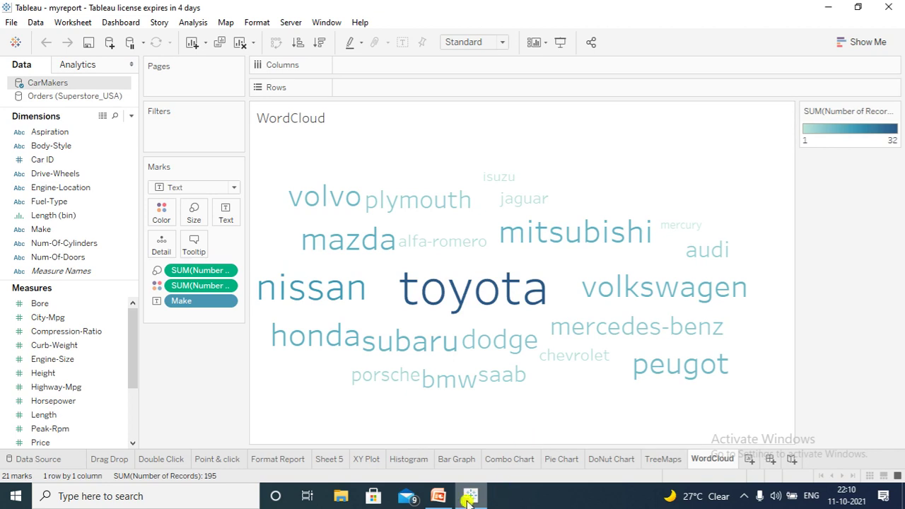
Check the Visuals slide in PowerPoint and return to Tableau to add a new worksheet to the workbook
{"action": "left_click", "coordinate": [439, 497]}
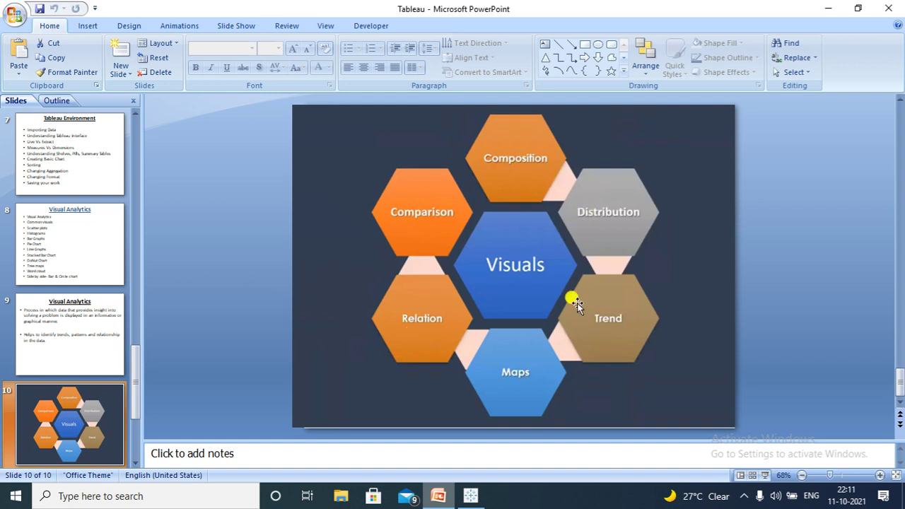
{"action": "left_click", "coordinate": [472, 497]}
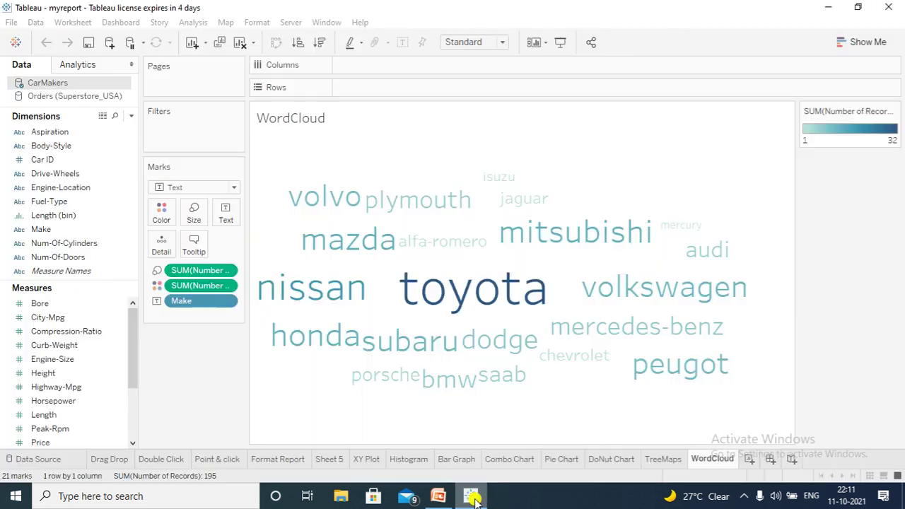
{"action": "left_click", "coordinate": [750, 460]}
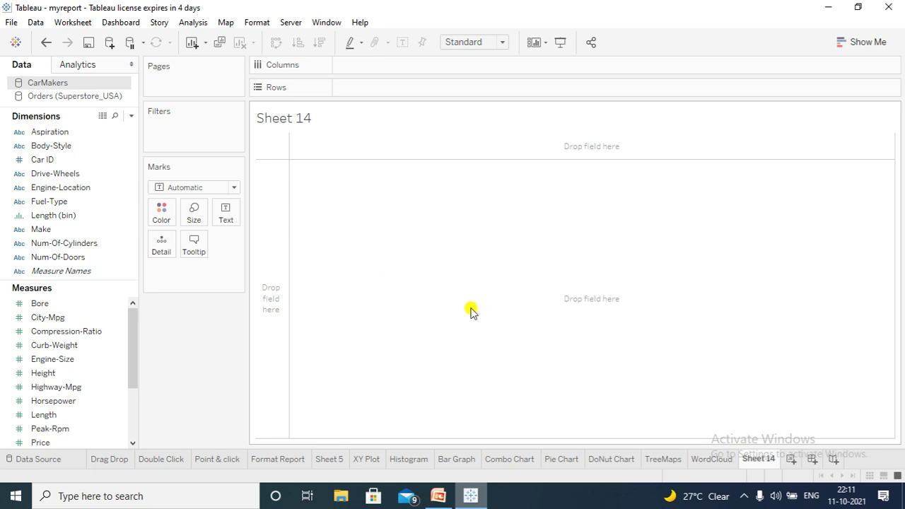
{"action": "left_click", "coordinate": [113, 145]}
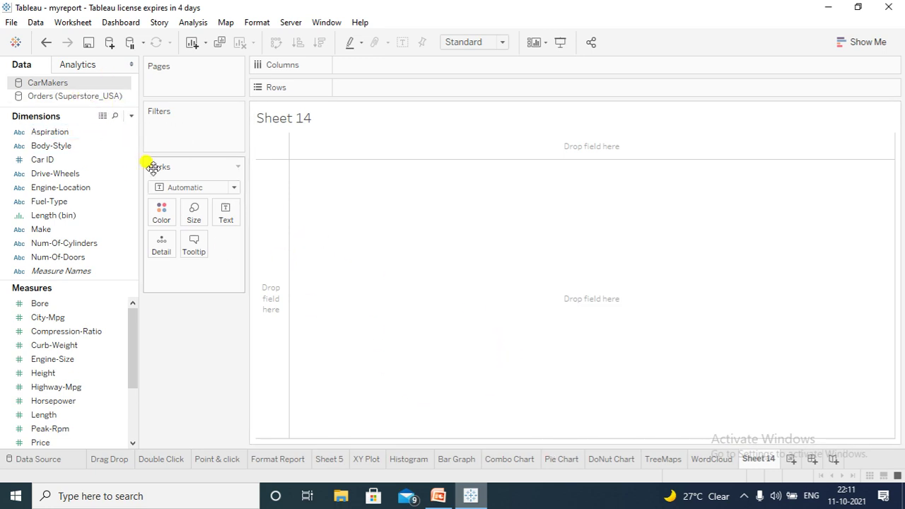
Connect to the BirthRatio Excel workbook in the Data Set folder as a new data source
{"action": "left_click", "coordinate": [17, 46]}
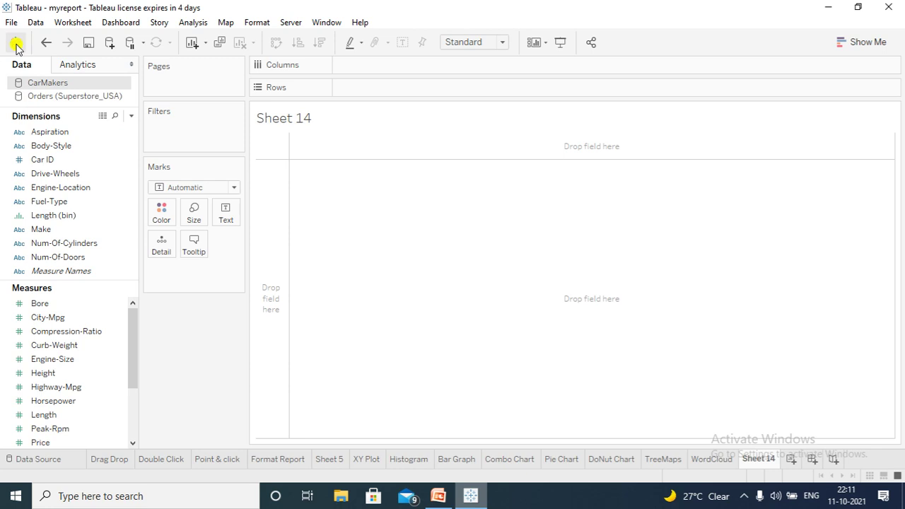
{"action": "left_click", "coordinate": [13, 44]}
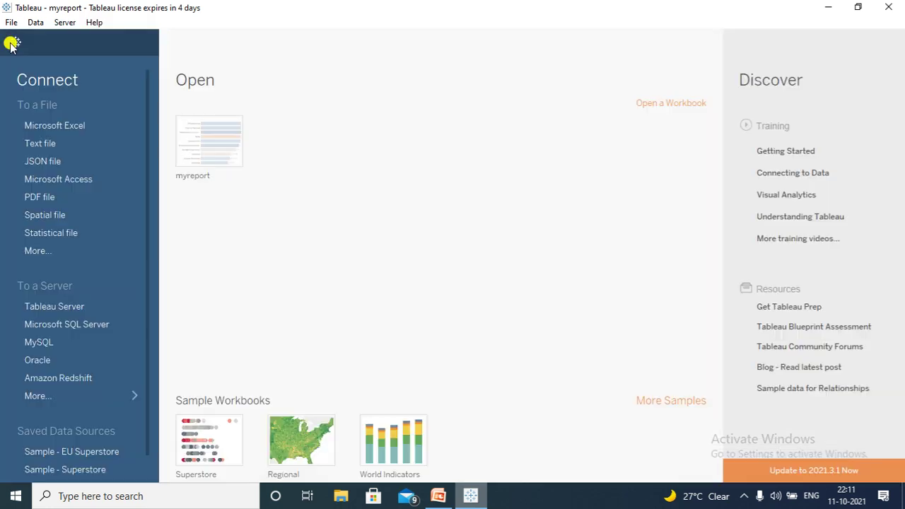
{"action": "left_click", "coordinate": [55, 125]}
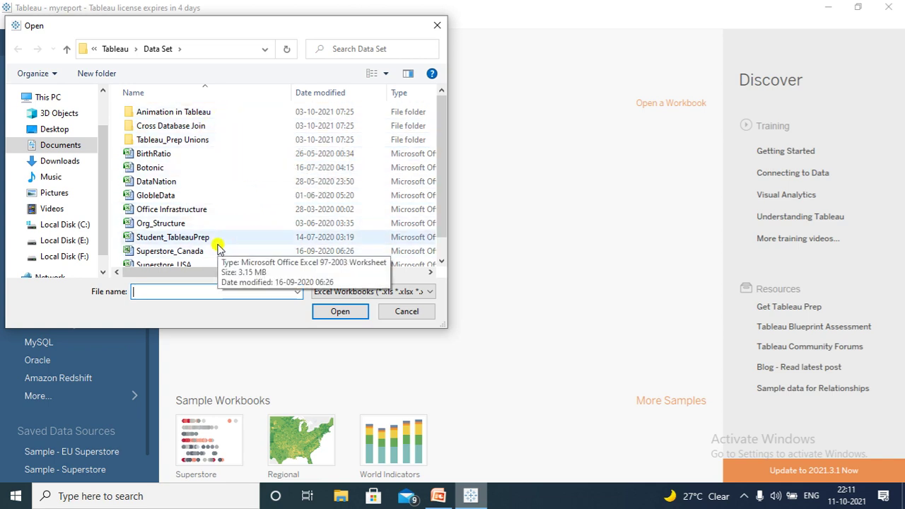
{"action": "left_click", "coordinate": [176, 156]}
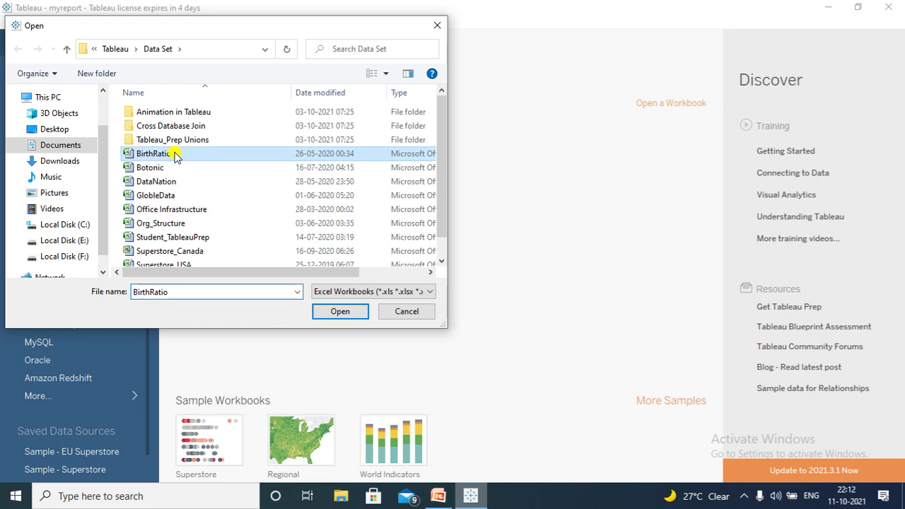
{"action": "left_click", "coordinate": [341, 310]}
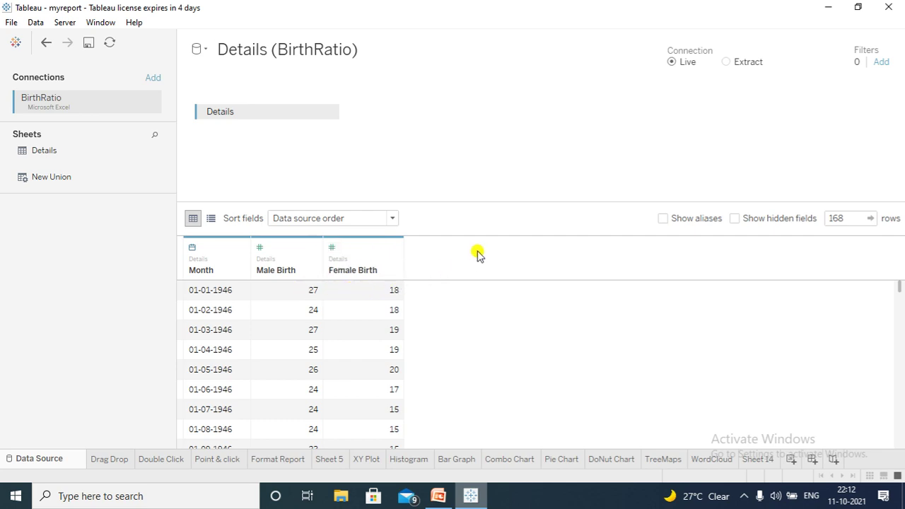
On Sheet 14, build a discrete line chart from the Month and Female Birth fields
{"action": "left_click", "coordinate": [754, 458]}
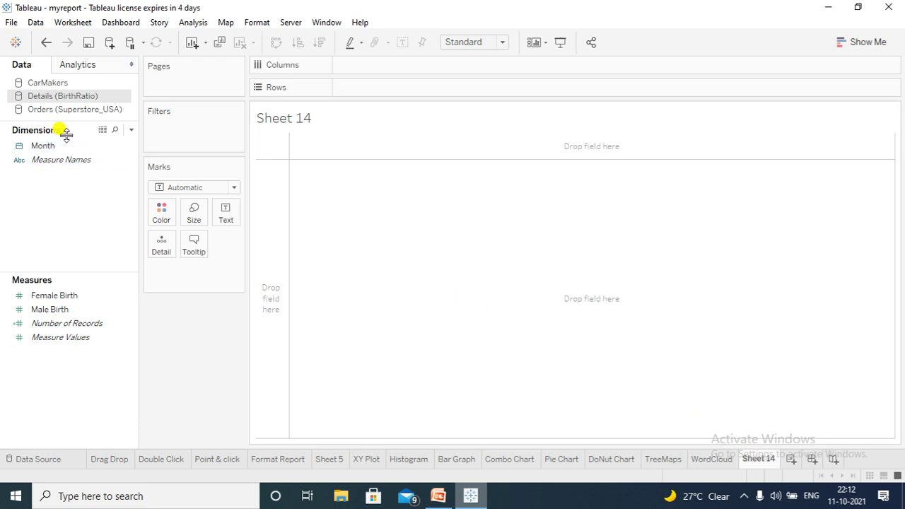
{"action": "left_click", "coordinate": [69, 309]}
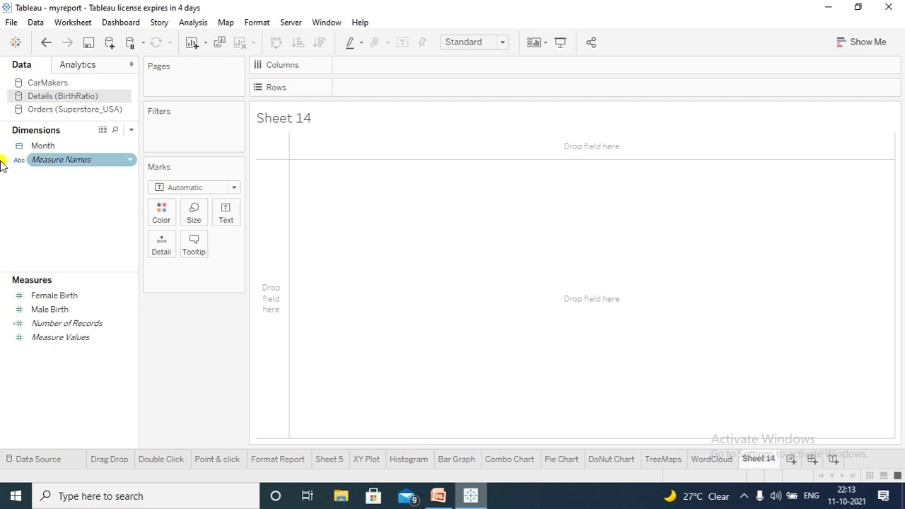
{"action": "left_click", "coordinate": [63, 145]}
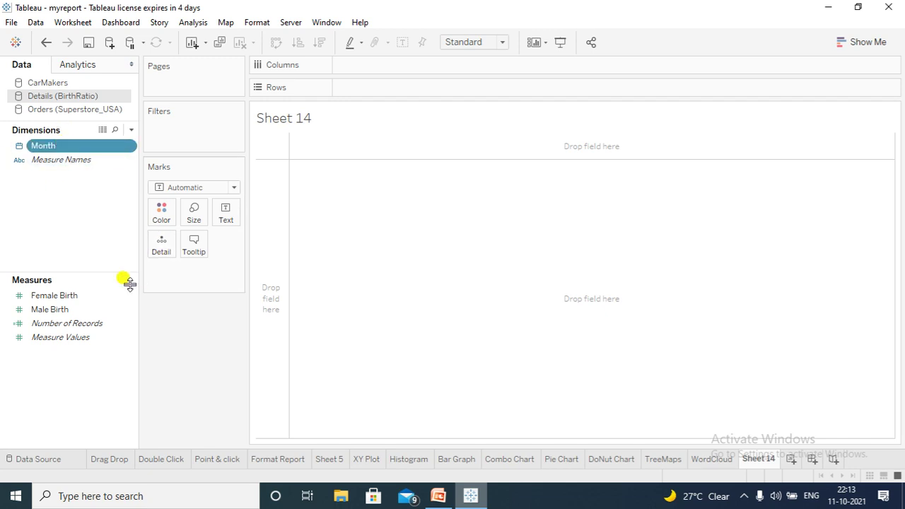
{"action": "left_click", "coordinate": [80, 295], "text": "ctrl"}
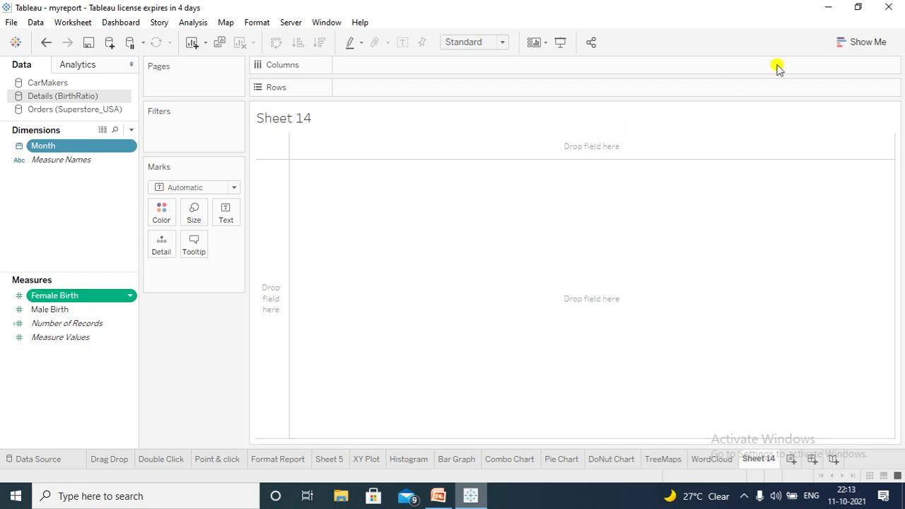
{"action": "left_click", "coordinate": [864, 41]}
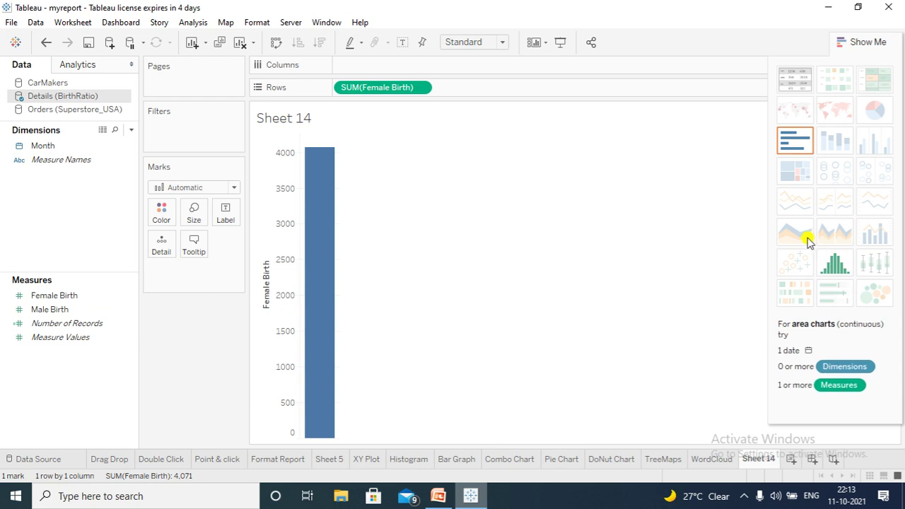
{"action": "left_click", "coordinate": [58, 147]}
{"action": "left_click", "coordinate": [71, 296], "text": "ctrl"}
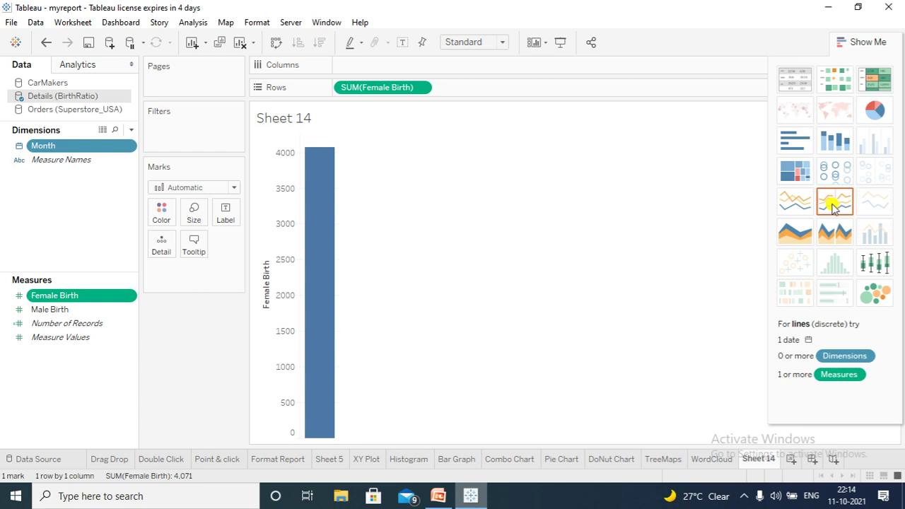
{"action": "left_click", "coordinate": [834, 207]}
{"action": "left_click", "coordinate": [870, 41]}
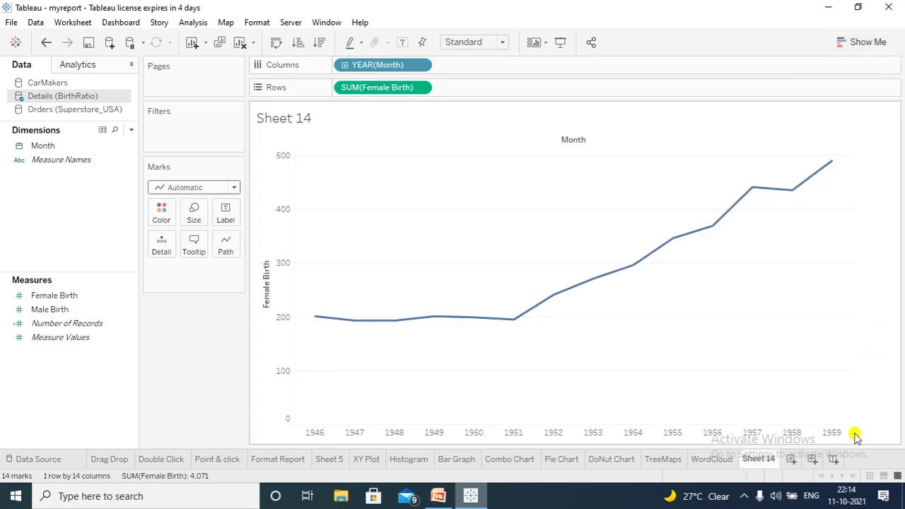
Rename Sheet 14 as LineChart
{"action": "right_click", "coordinate": [762, 461]}
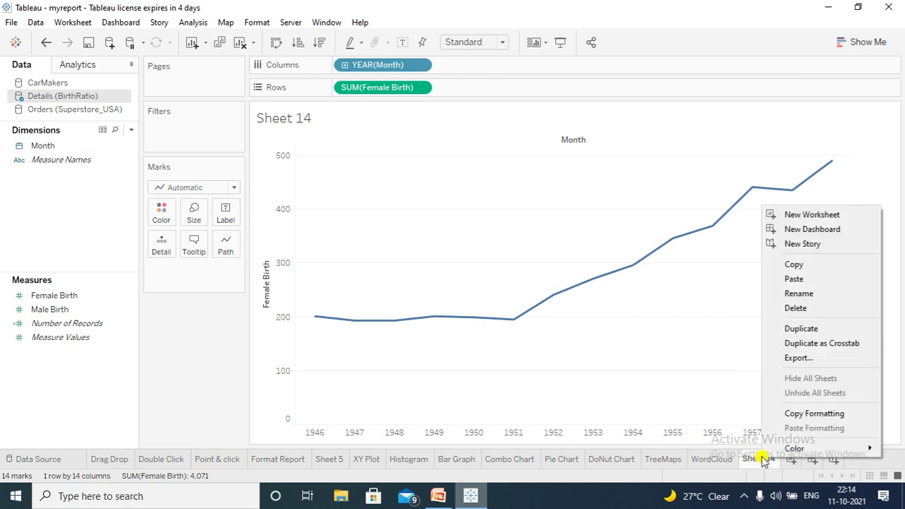
{"action": "left_click", "coordinate": [805, 293]}
{"action": "type", "text": "L"}
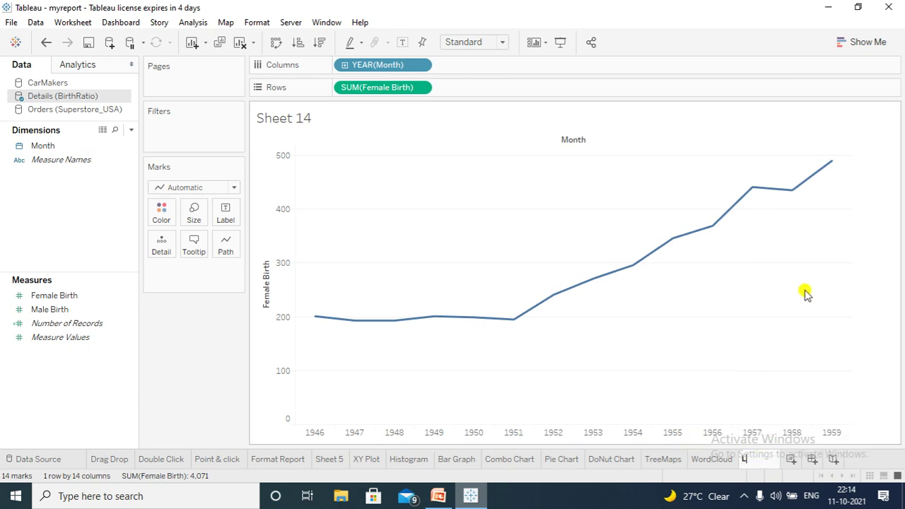
{"action": "type", "text": "ineChart"}
{"action": "key", "text": "Return"}
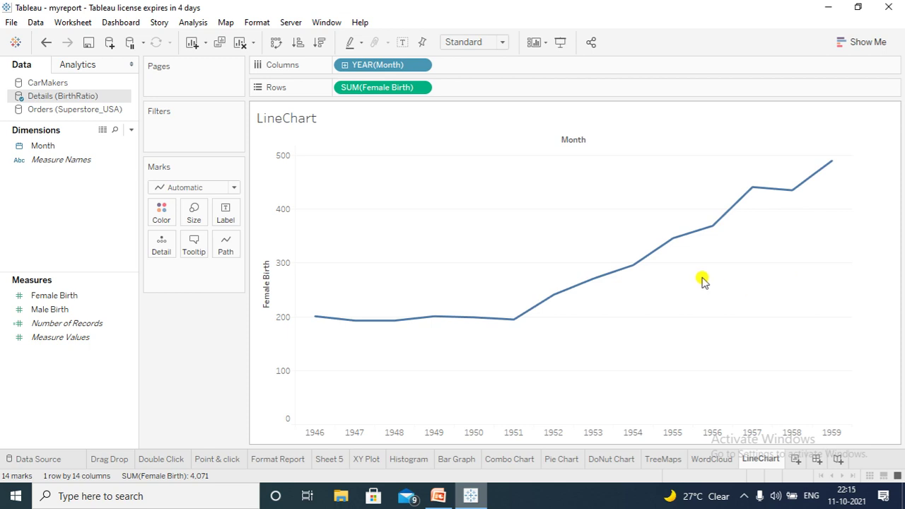
Drill the YEAR(Month) field on Columns down through quarter, month and day, and collapse it back to year
{"action": "left_click", "coordinate": [344, 65]}
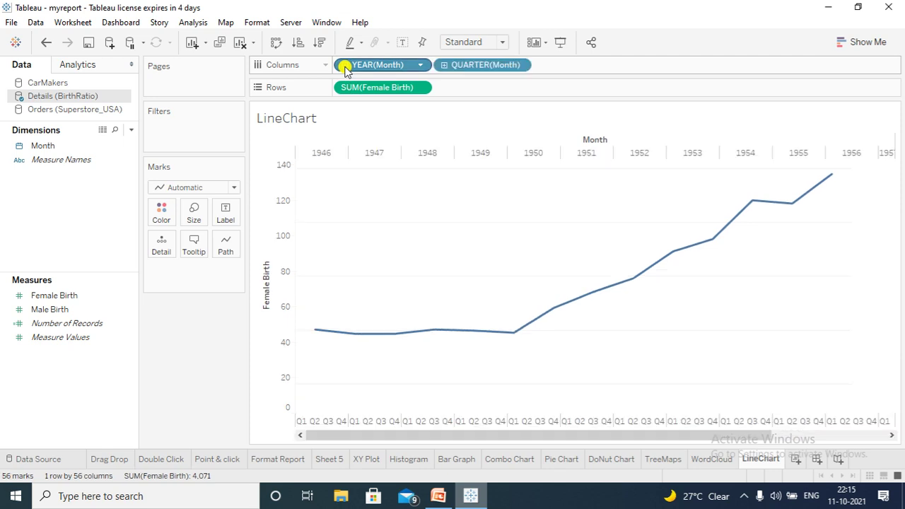
{"action": "left_click", "coordinate": [444, 64]}
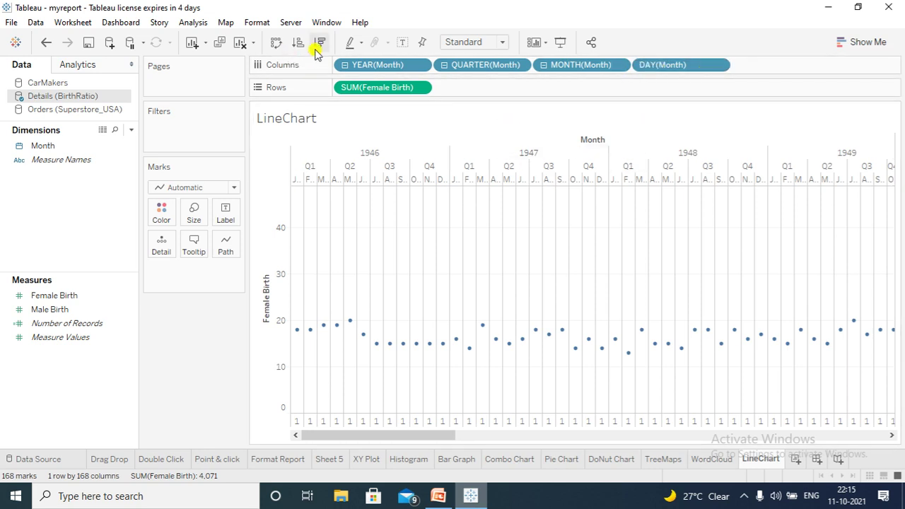
{"action": "left_click", "coordinate": [346, 64]}
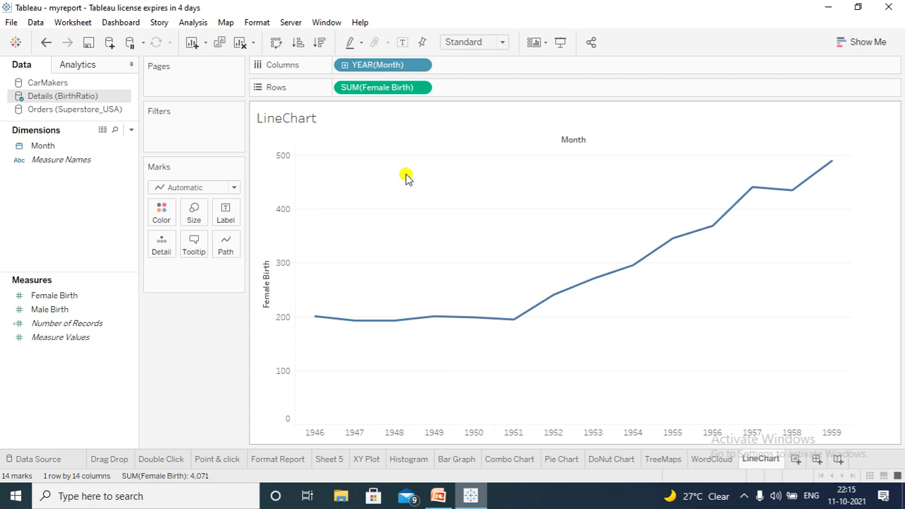
Change the Month field on Columns to the continuous Year level
{"action": "left_click", "coordinate": [422, 66]}
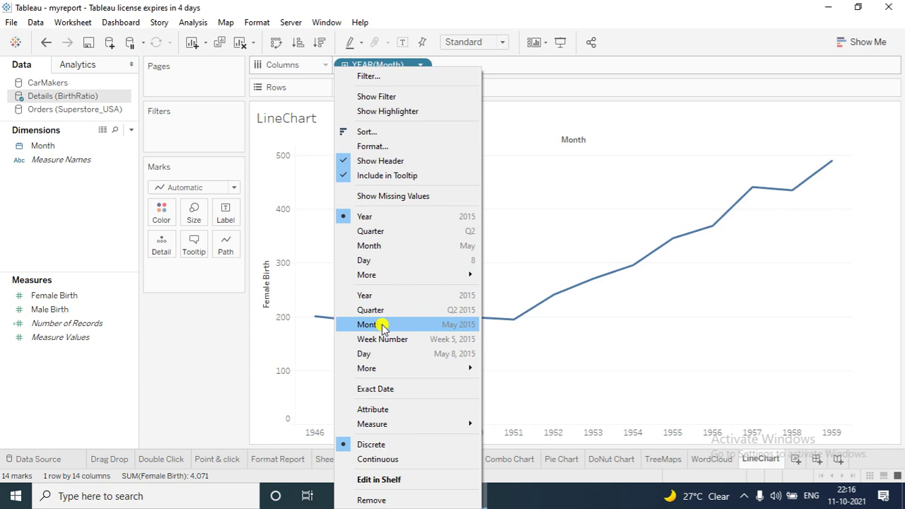
{"action": "left_click", "coordinate": [384, 297]}
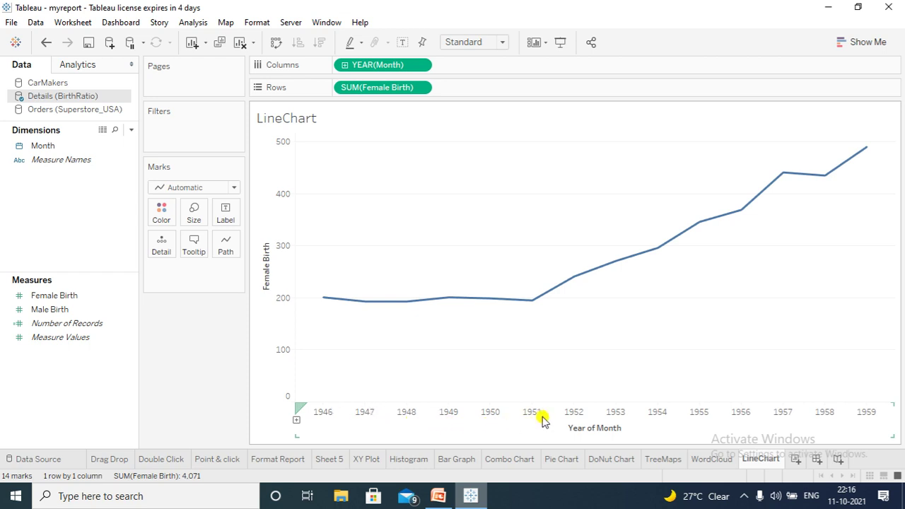
Change the Month field on Columns to the discrete Quarter level and inspect the female births of each quarter
{"action": "left_click", "coordinate": [422, 65]}
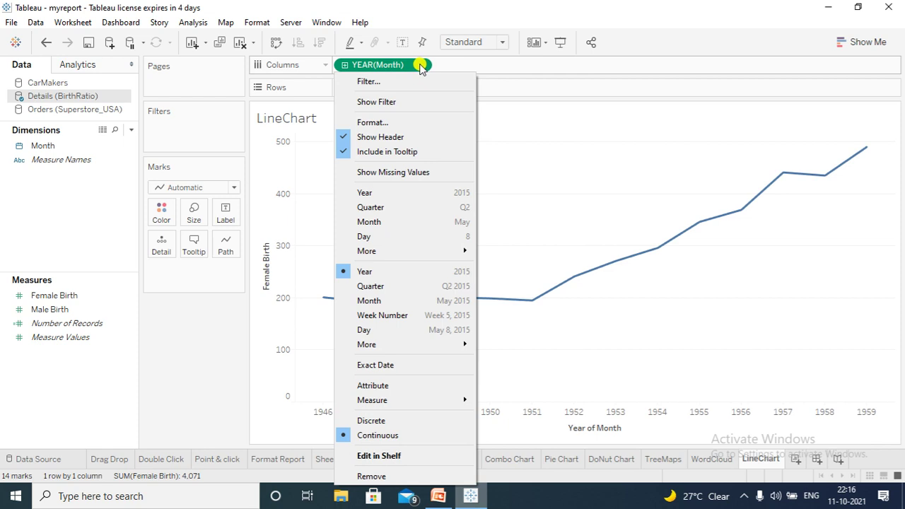
{"action": "left_click", "coordinate": [400, 209]}
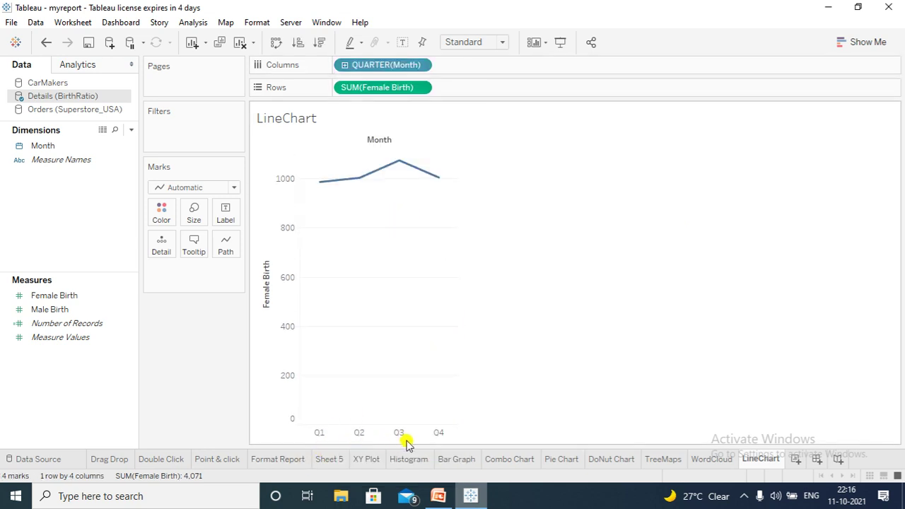
{"action": "mouse_move", "coordinate": [323, 192]}
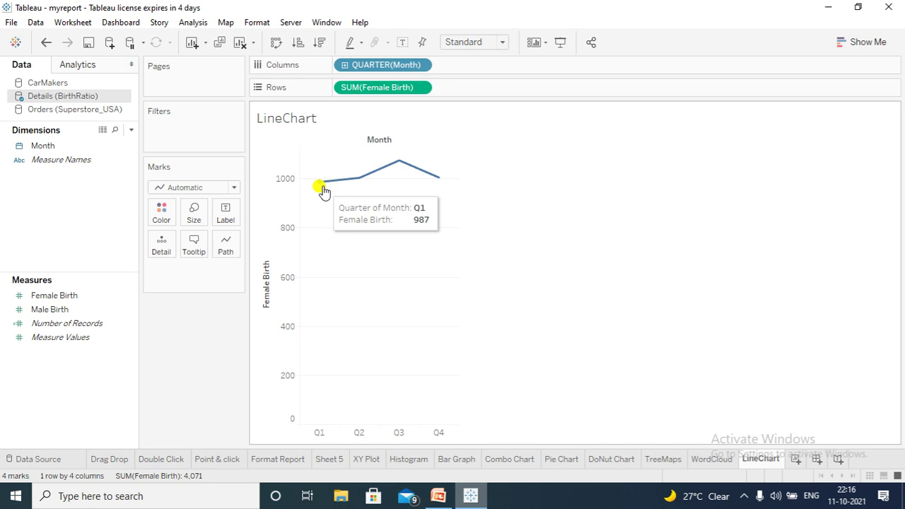
{"action": "mouse_move", "coordinate": [357, 179]}
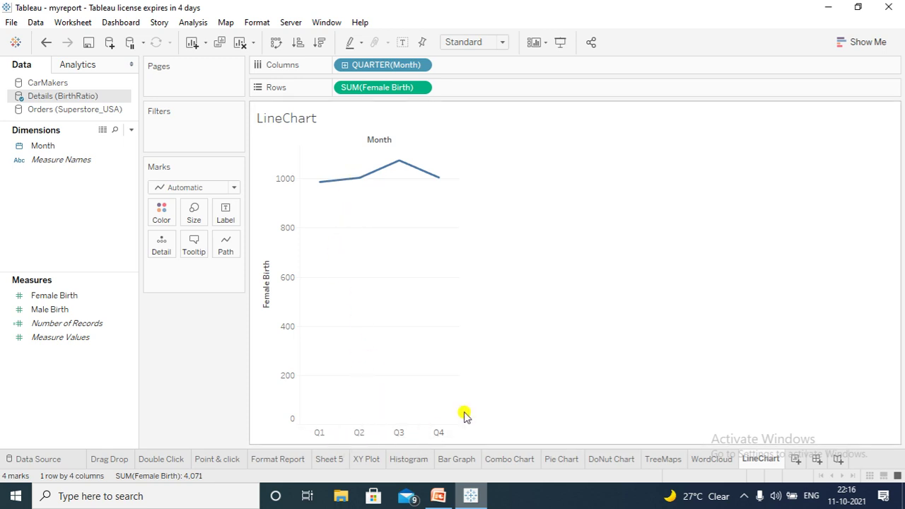
{"action": "mouse_move", "coordinate": [398, 161]}
{"action": "mouse_move", "coordinate": [437, 180]}
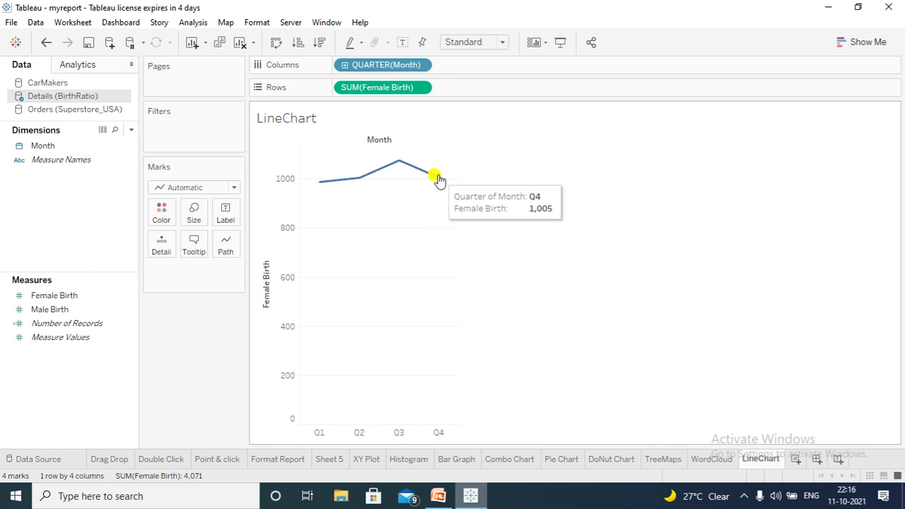
Change the Month field on Columns to the continuous Quarter level and inspect the 1946 and 1947 points on the line
{"action": "left_click", "coordinate": [423, 65]}
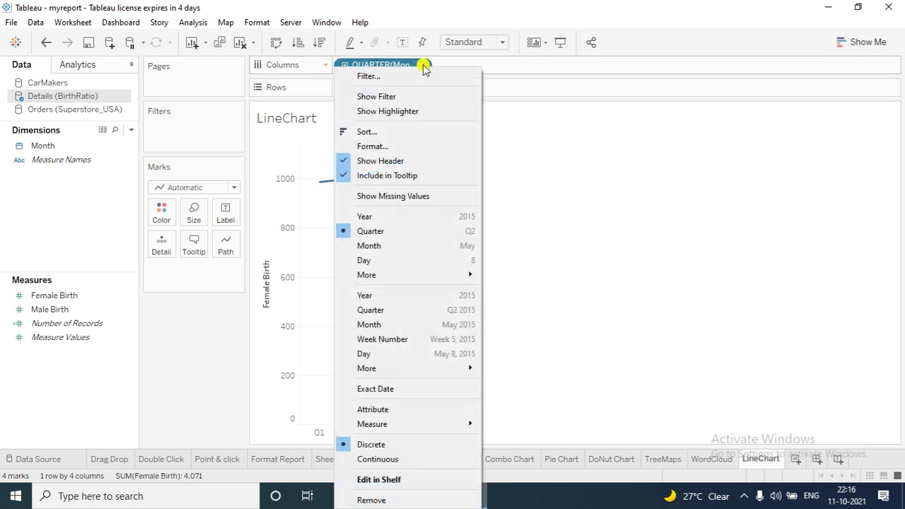
{"action": "left_click", "coordinate": [403, 316]}
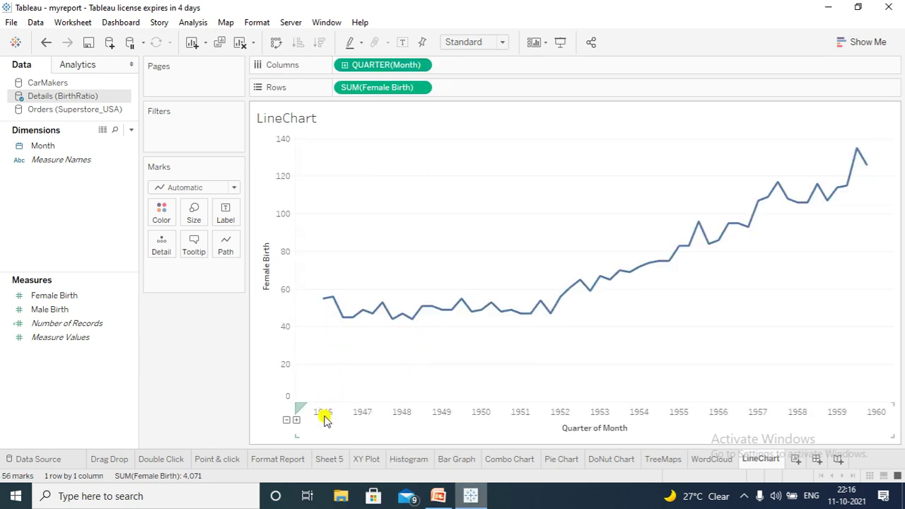
{"action": "mouse_move", "coordinate": [322, 308]}
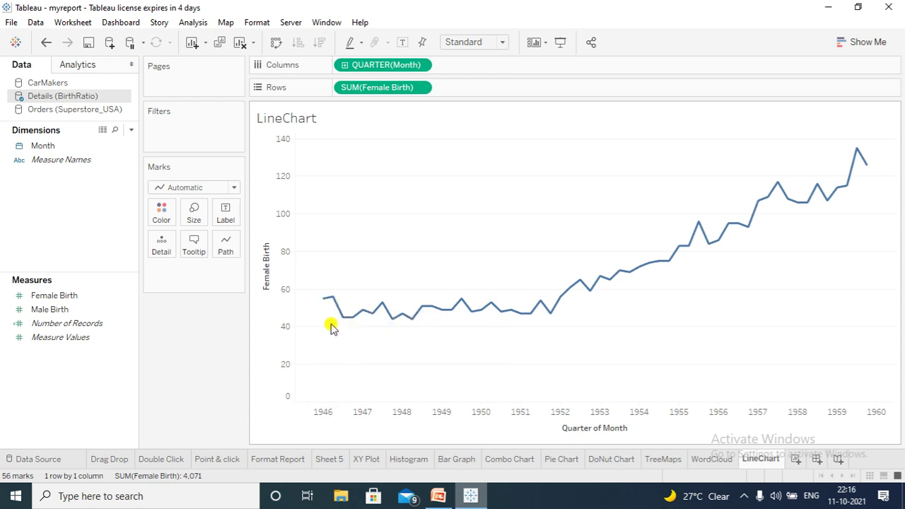
{"action": "mouse_move", "coordinate": [334, 415]}
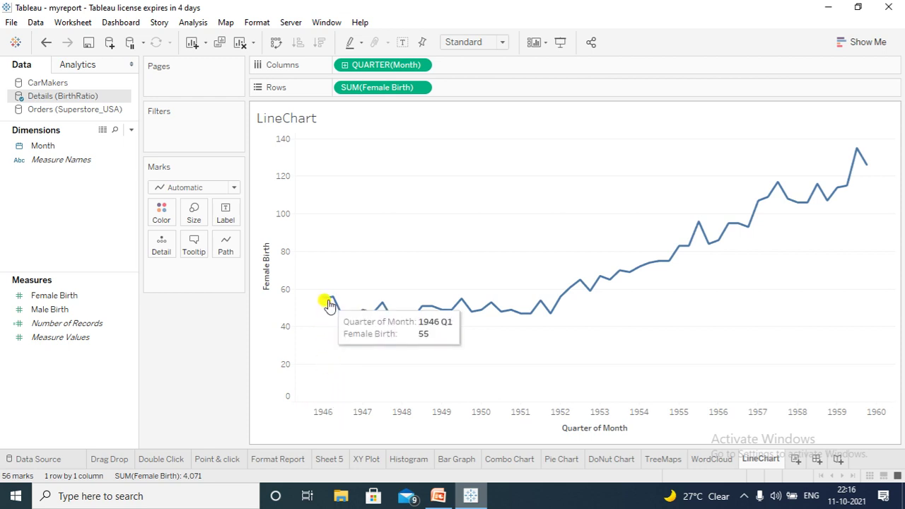
{"action": "mouse_move", "coordinate": [347, 323]}
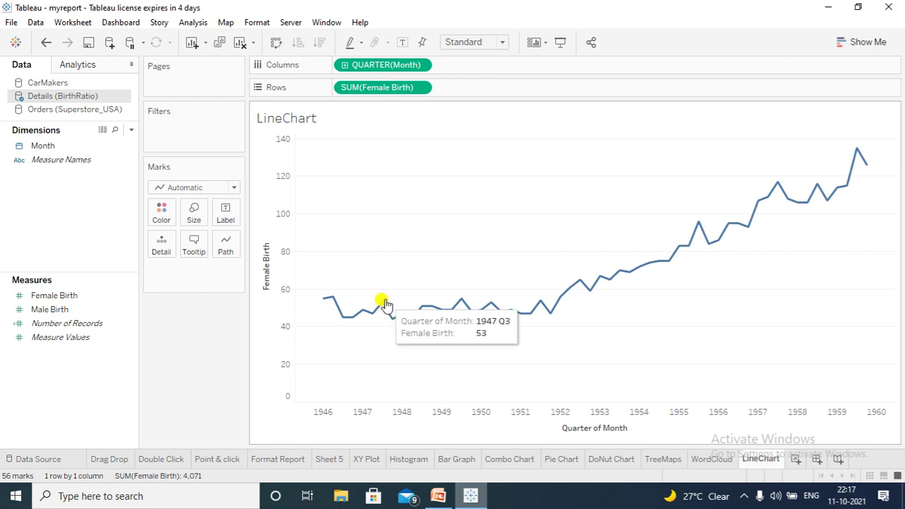
{"action": "mouse_move", "coordinate": [391, 318]}
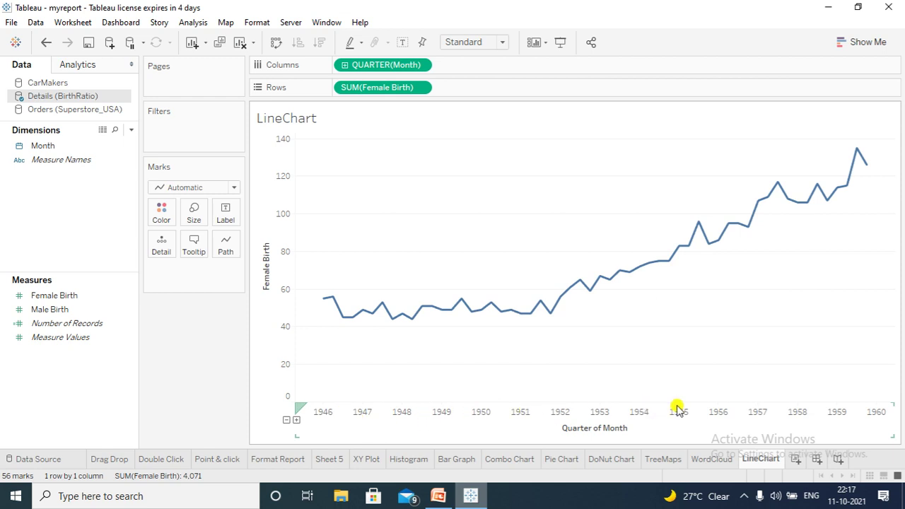
Add the Male Birth measure to Rows after SUM(Female Birth)
{"action": "left_click", "coordinate": [48, 311]}
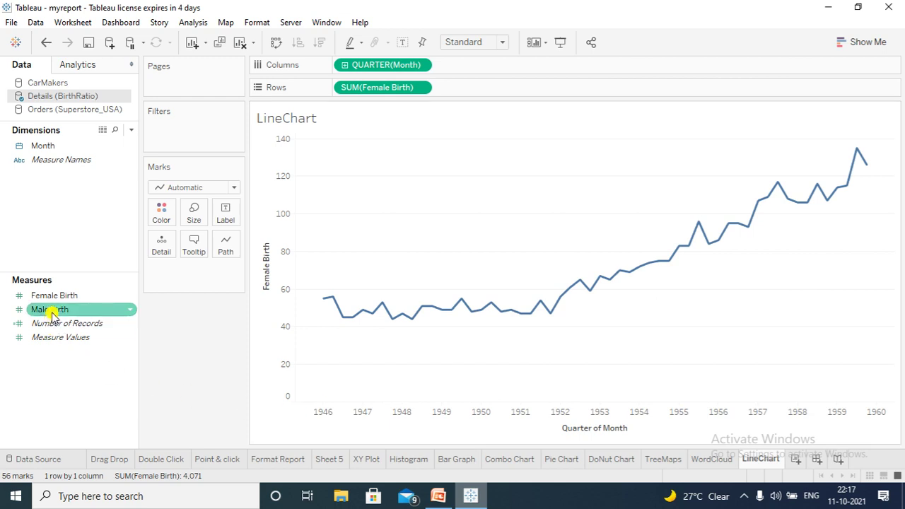
{"action": "left_click", "coordinate": [51, 316]}
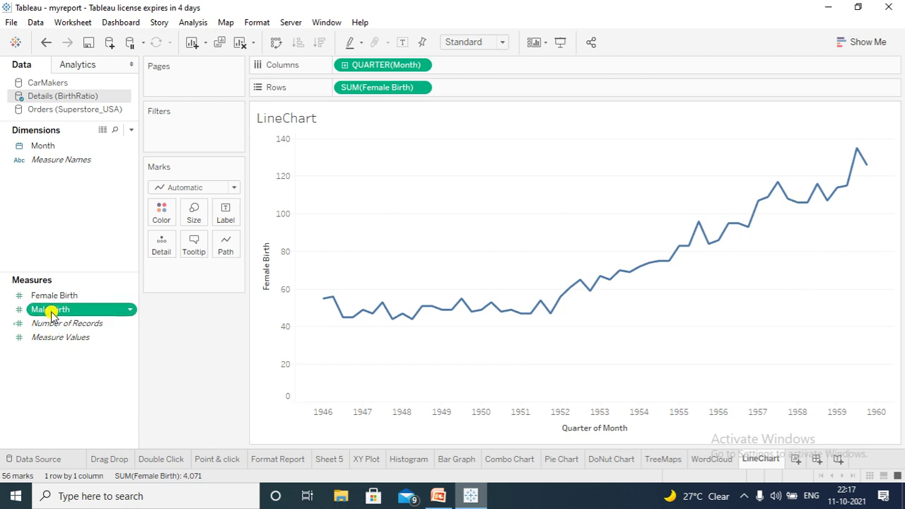
{"action": "left_click_drag", "start_coordinate": [52, 315], "coordinate": [464, 96]}
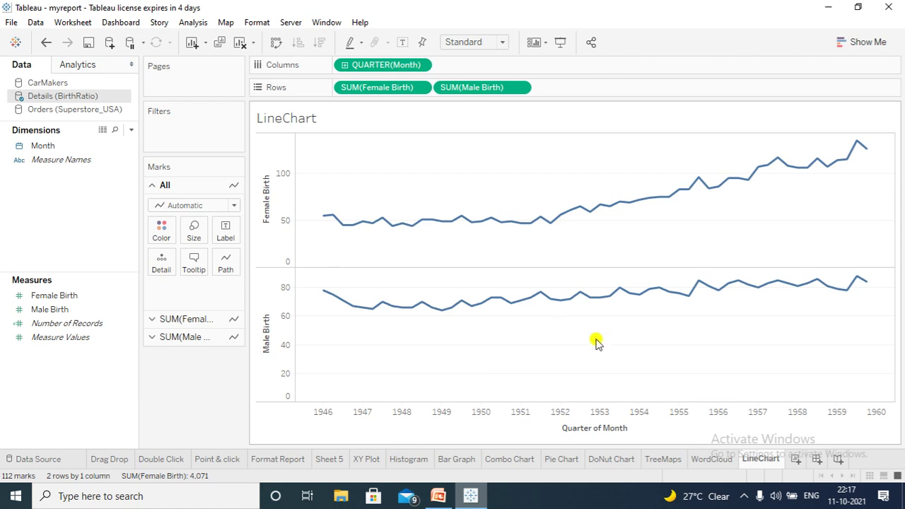
{"action": "mouse_move", "coordinate": [846, 303]}
Color the Male Birth line orange
{"action": "left_click", "coordinate": [157, 339]}
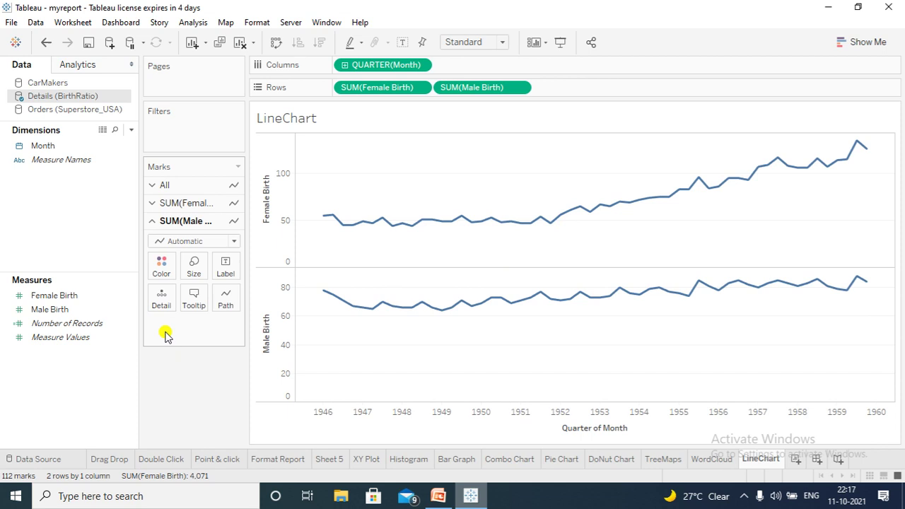
{"action": "left_click", "coordinate": [162, 265]}
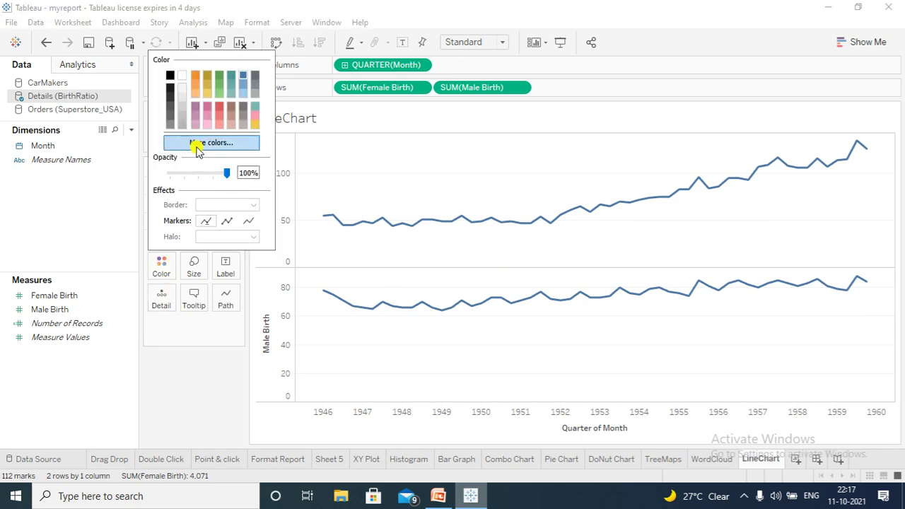
{"action": "left_click", "coordinate": [197, 75]}
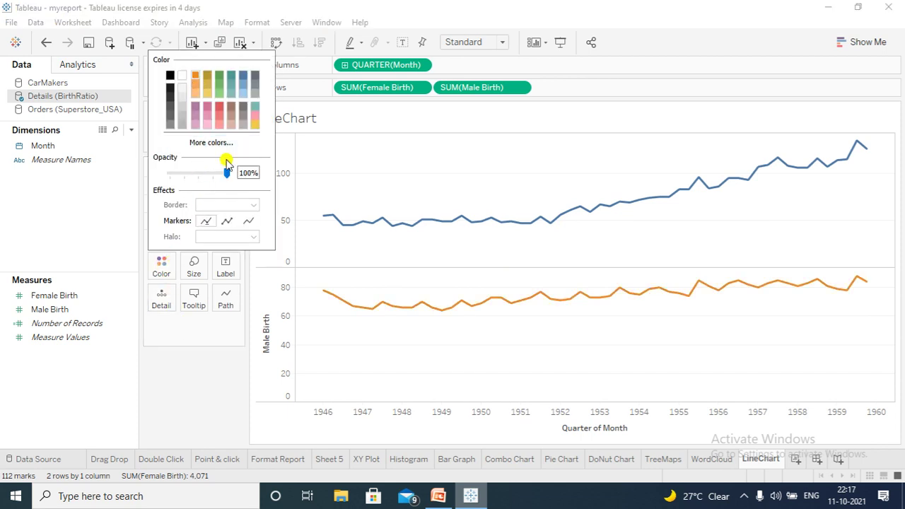
{"action": "left_click", "coordinate": [360, 363]}
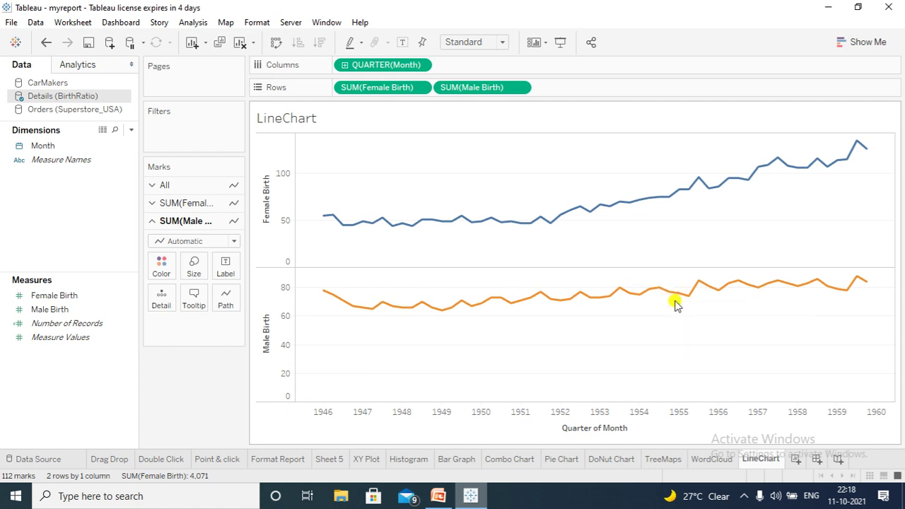
Combine the Female Birth and Male Birth lines into a dual-axis chart and synchronize the Male Birth axis
{"action": "left_click", "coordinate": [521, 88]}
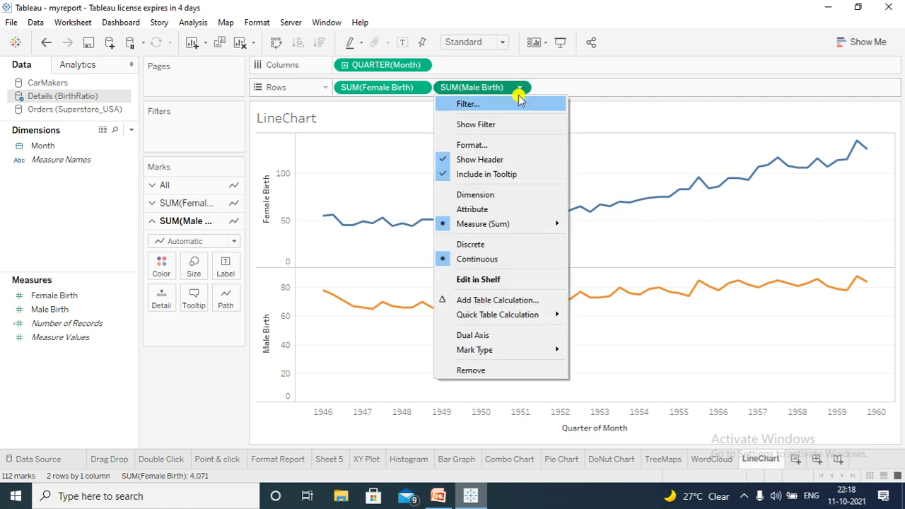
{"action": "left_click", "coordinate": [505, 335]}
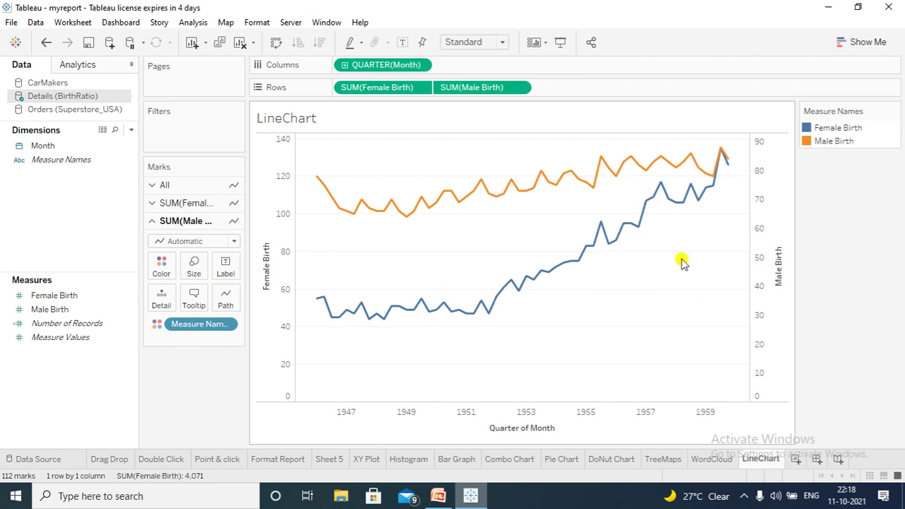
{"action": "left_click", "coordinate": [769, 252]}
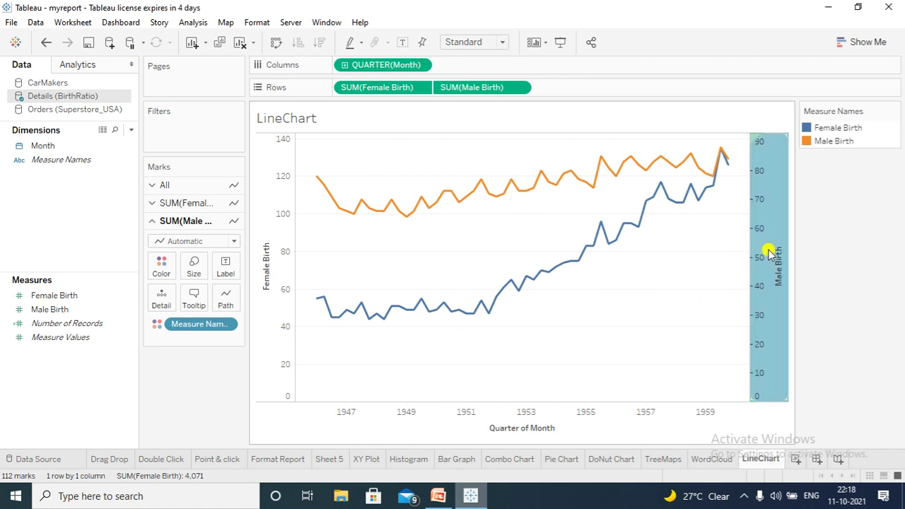
{"action": "right_click", "coordinate": [769, 252]}
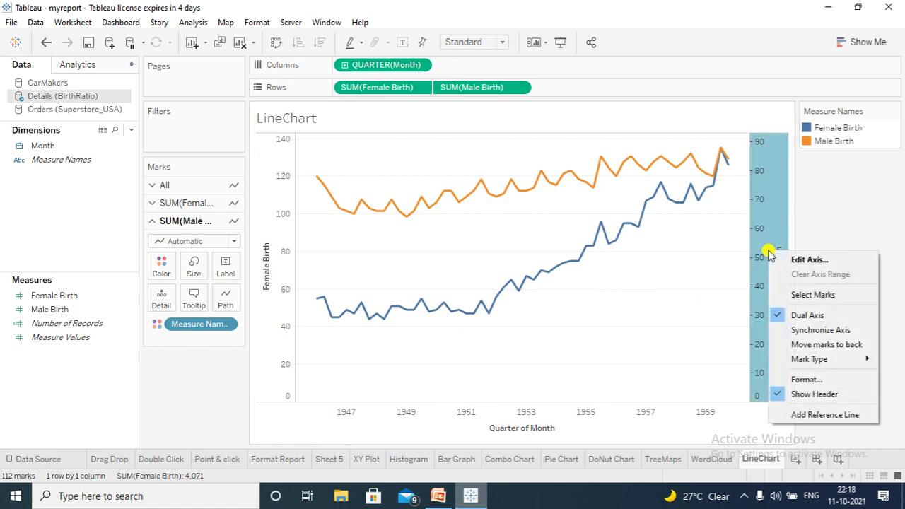
{"action": "left_click", "coordinate": [810, 331]}
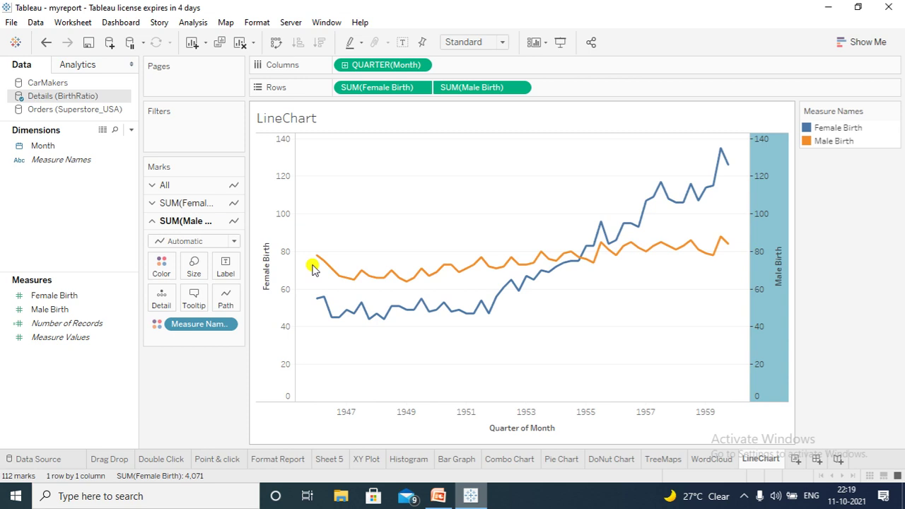
Compare points on the female and male lines and hide the header of the Male Birth axis
{"action": "mouse_move", "coordinate": [344, 317]}
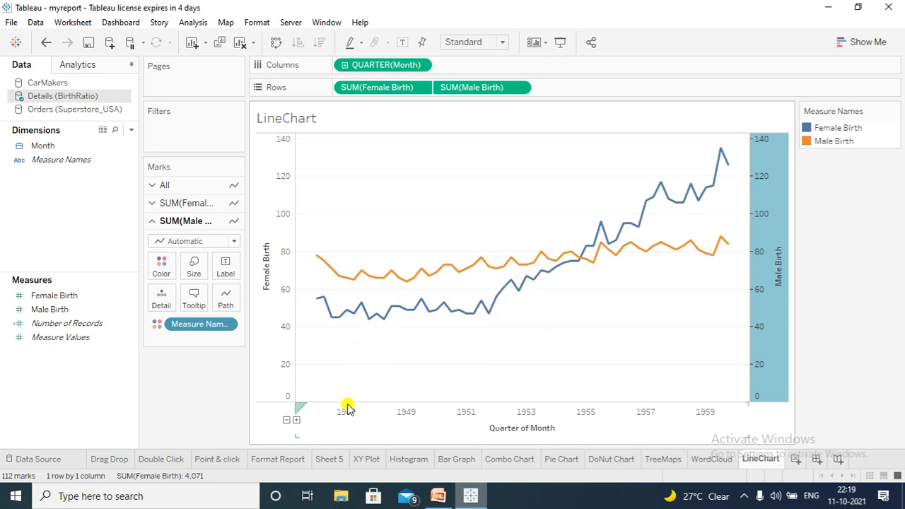
{"action": "mouse_move", "coordinate": [433, 284]}
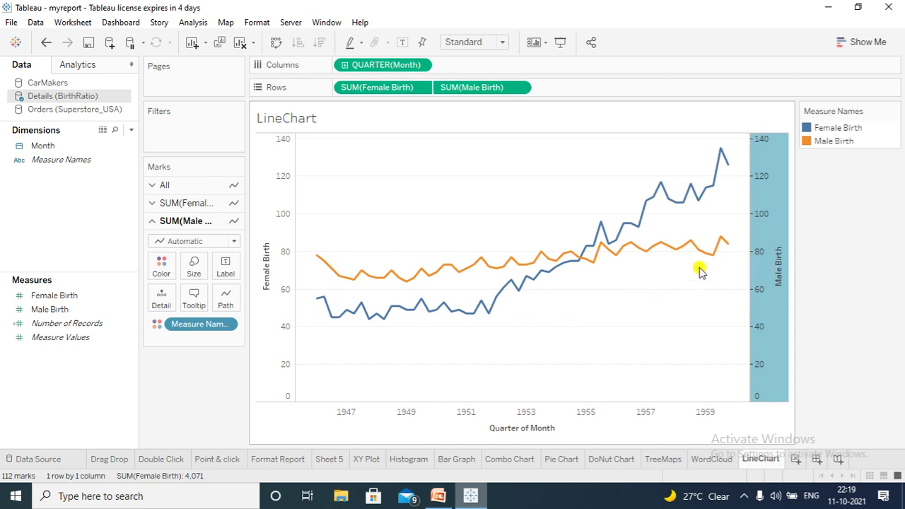
{"action": "right_click", "coordinate": [768, 225]}
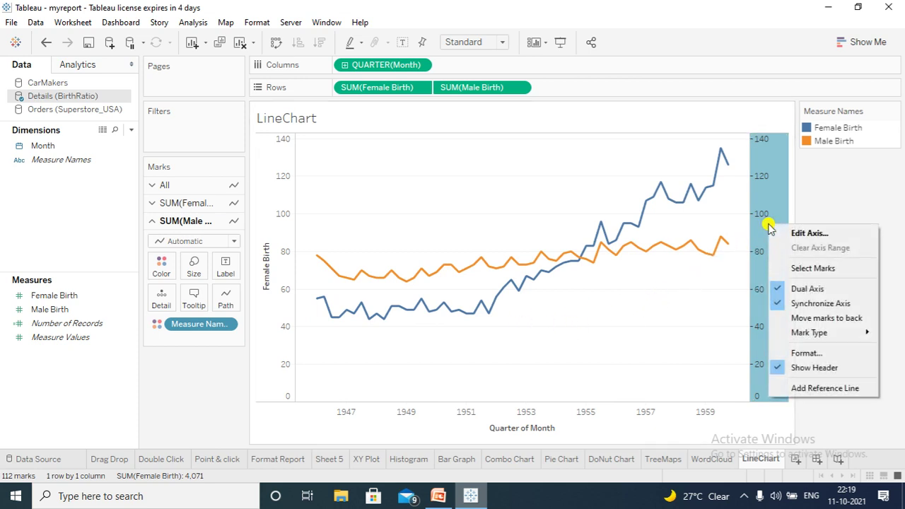
{"action": "left_click", "coordinate": [777, 369]}
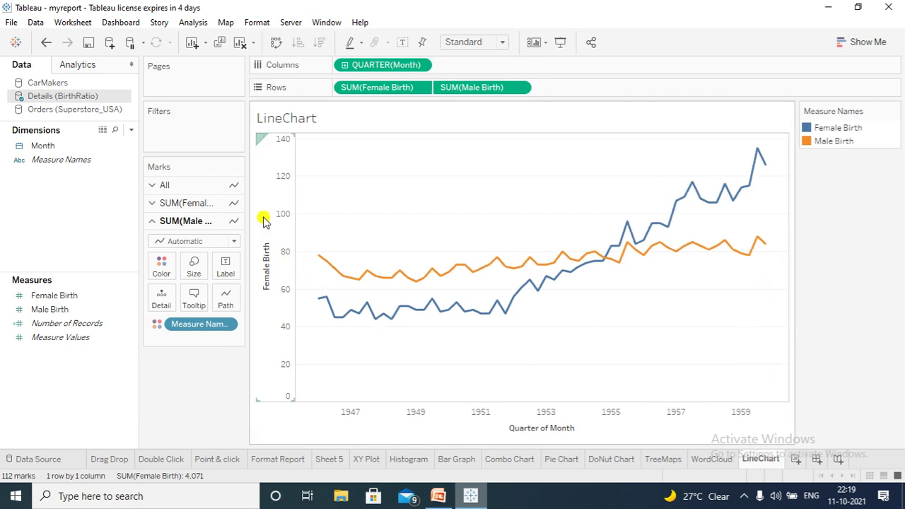
Change the title of the Female Birth axis to "Birth"
{"action": "left_click", "coordinate": [266, 280]}
{"action": "right_click", "coordinate": [266, 281]}
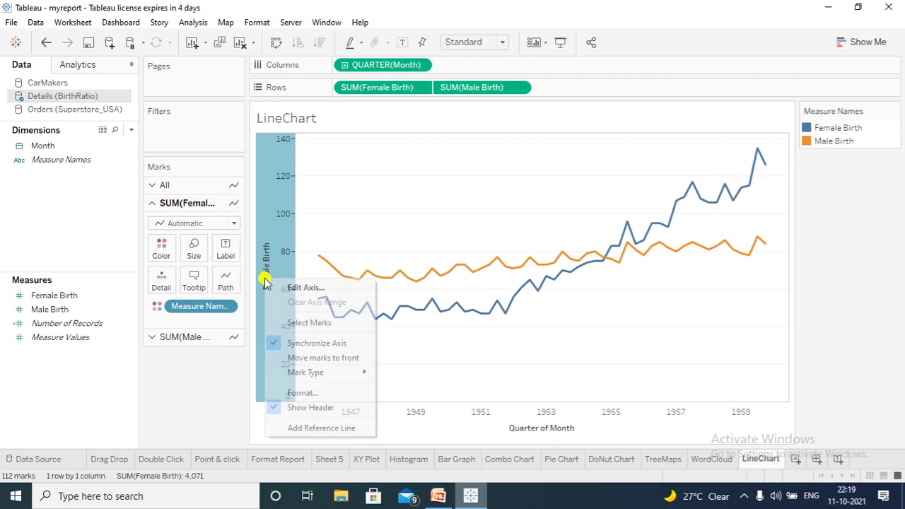
{"action": "left_click", "coordinate": [294, 287]}
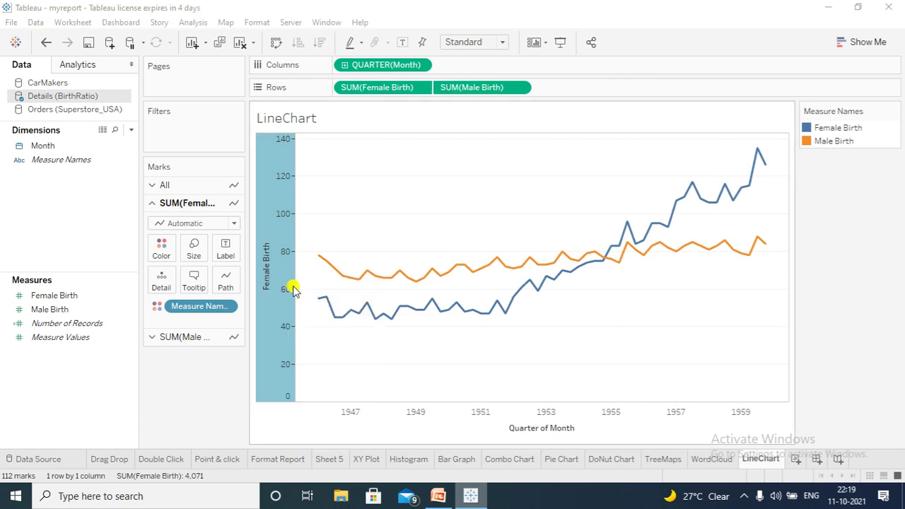
{"action": "left_click", "coordinate": [350, 337]}
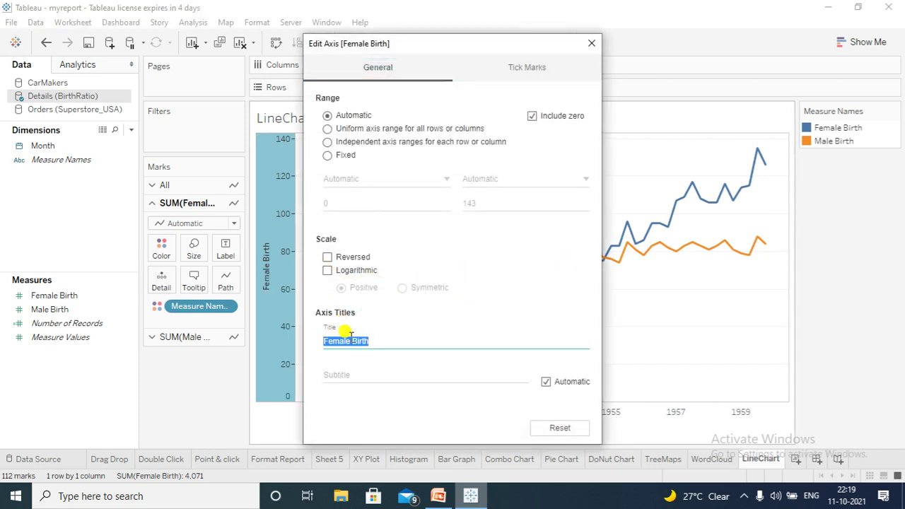
{"action": "left_click", "coordinate": [351, 338]}
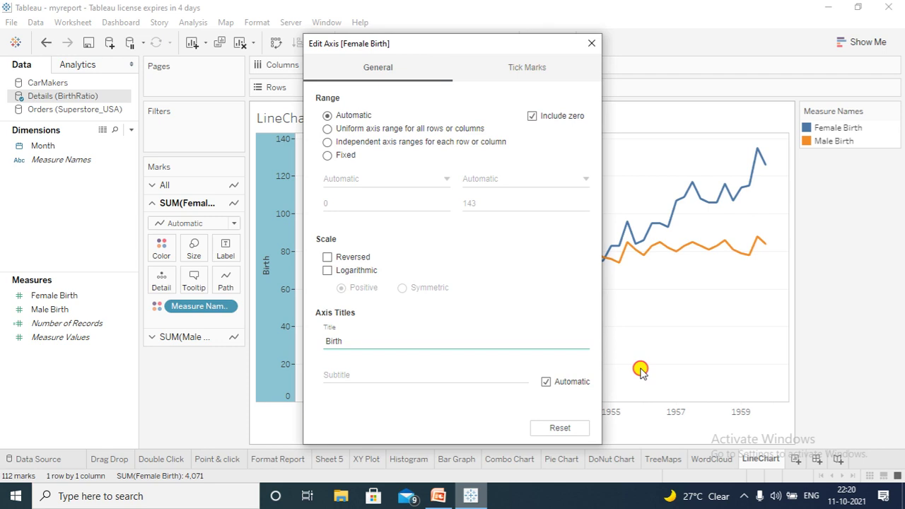
{"action": "left_click", "coordinate": [591, 43]}
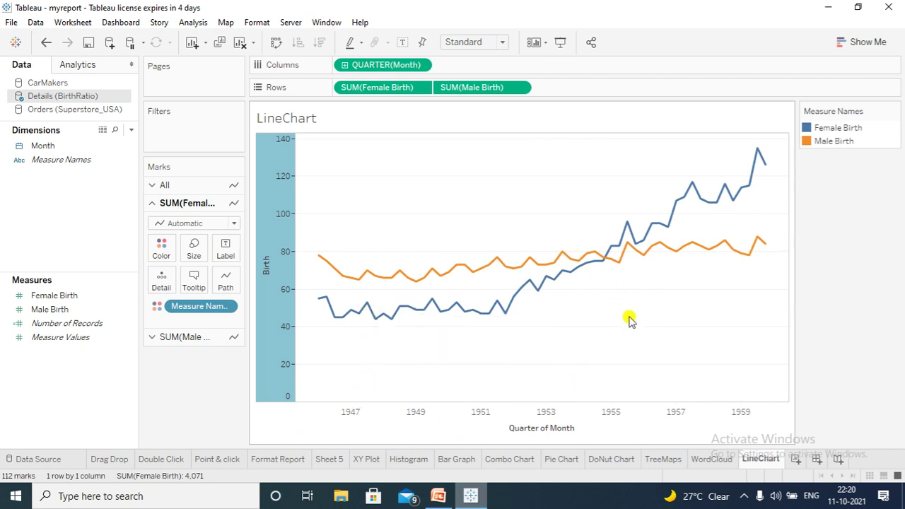
Apply a Running Total quick table calculation to SUM(Male Birth) on Rows
{"action": "mouse_move", "coordinate": [757, 154]}
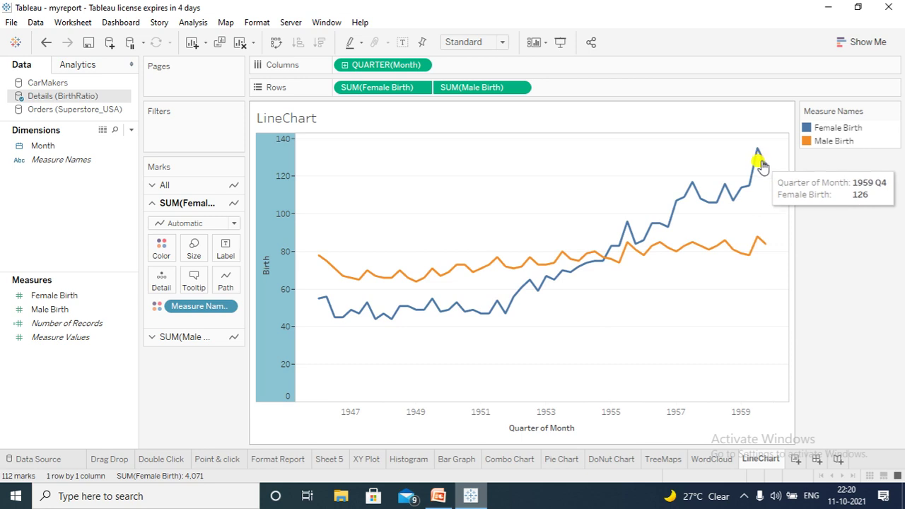
{"action": "left_click", "coordinate": [520, 87]}
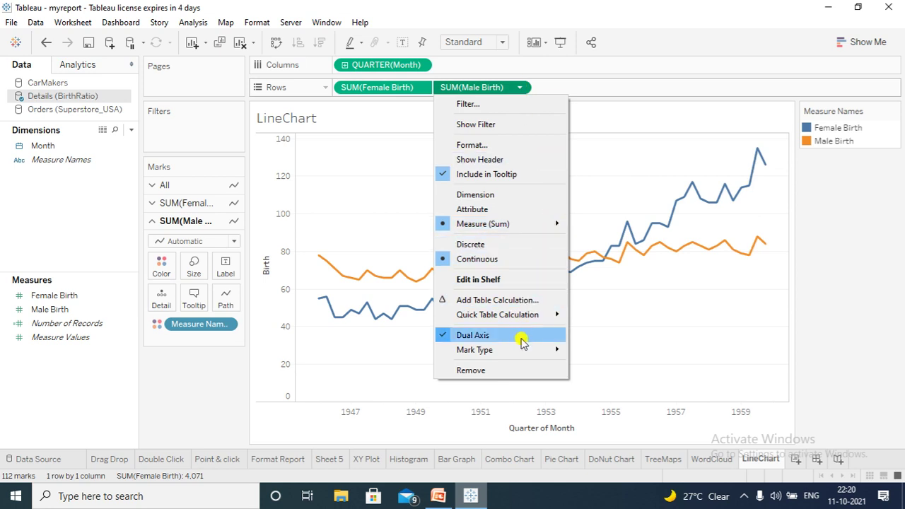
{"action": "mouse_move", "coordinate": [516, 322]}
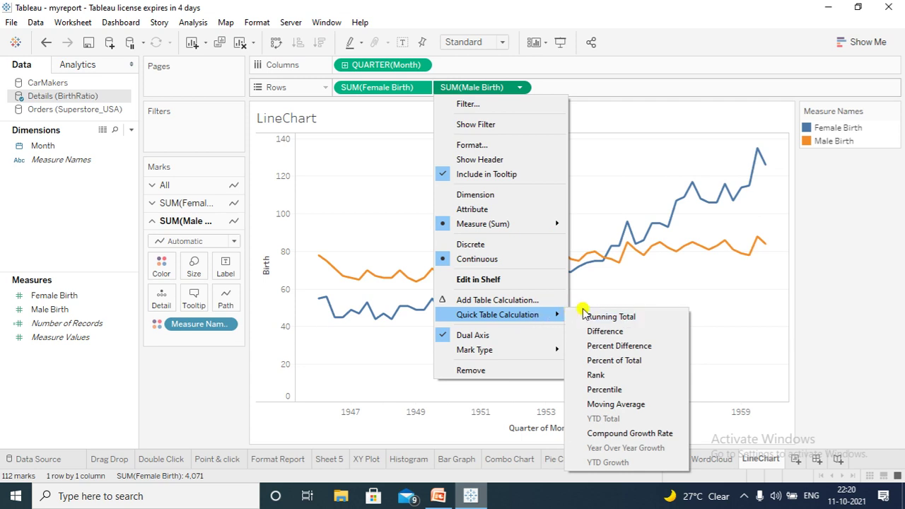
{"action": "left_click", "coordinate": [606, 317]}
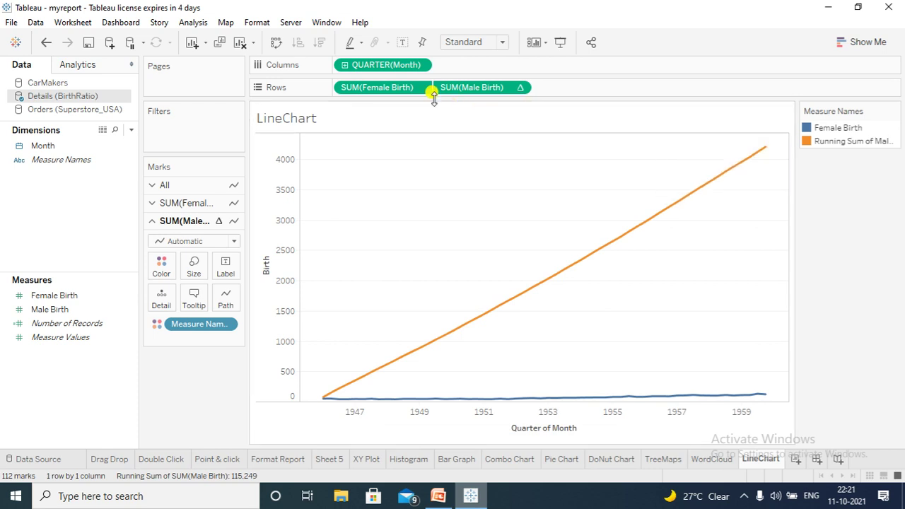
Apply a Running Total quick table calculation to SUM(Female Birth) on Rows
{"action": "left_click", "coordinate": [400, 86]}
{"action": "left_click", "coordinate": [419, 88]}
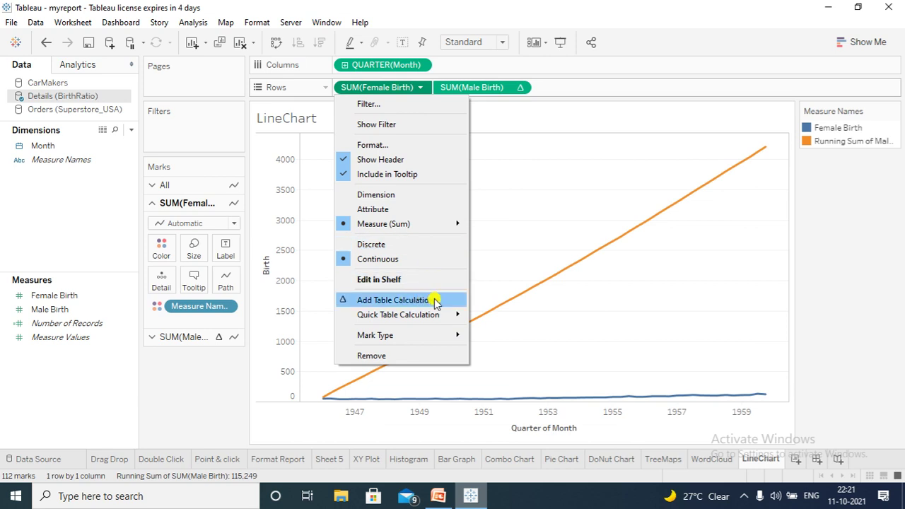
{"action": "mouse_move", "coordinate": [438, 315]}
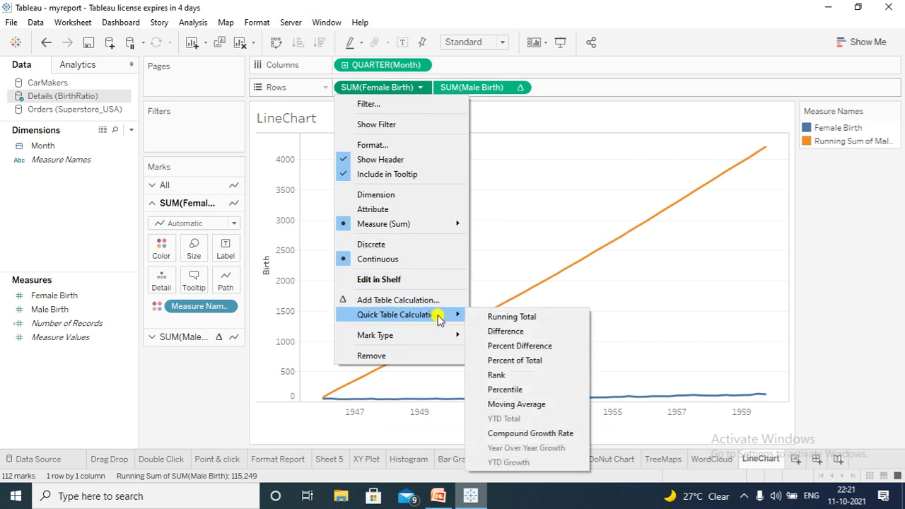
{"action": "left_click", "coordinate": [503, 316]}
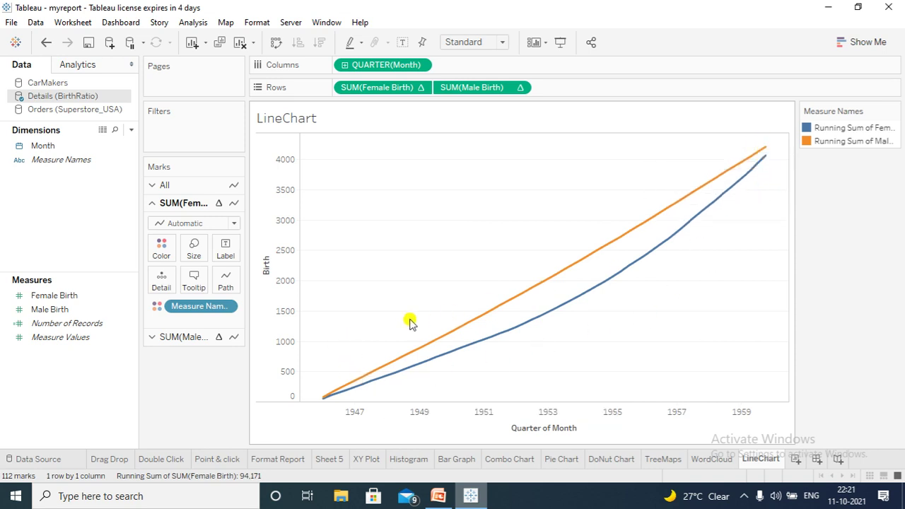
Inspect the running totals of female and male births at several quarters along both lines
{"action": "mouse_move", "coordinate": [504, 328]}
{"action": "mouse_move", "coordinate": [726, 172]}
{"action": "mouse_move", "coordinate": [547, 280]}
{"action": "mouse_move", "coordinate": [620, 278]}
{"action": "mouse_move", "coordinate": [591, 262]}
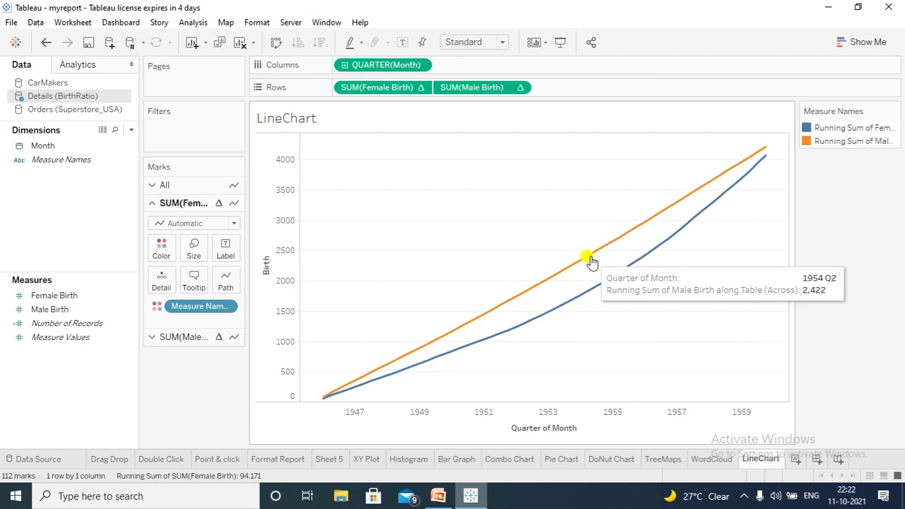